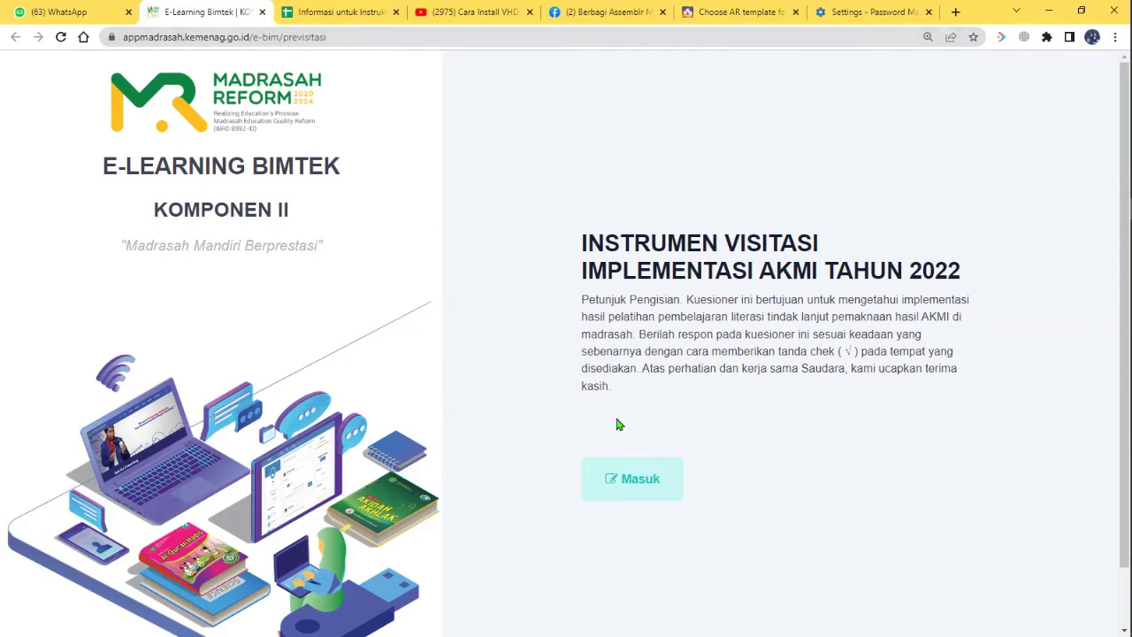
Enter the AKMI 2022 visitation questionnaire, fill in the participant's e-mail and look up the participant's data.
click(356, 35)
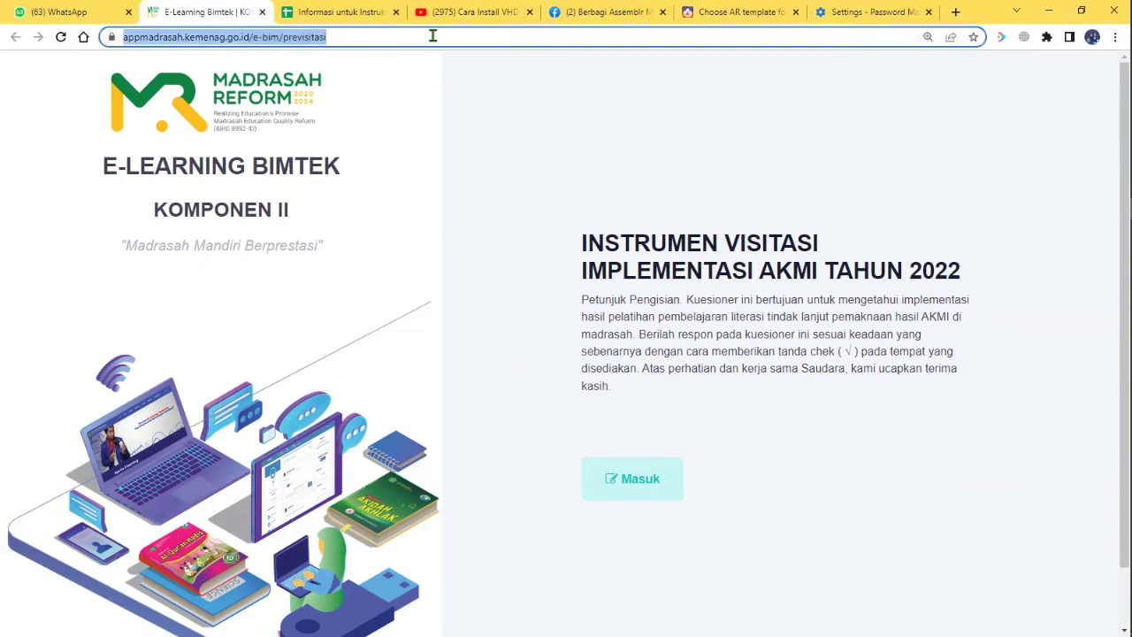
click(619, 478)
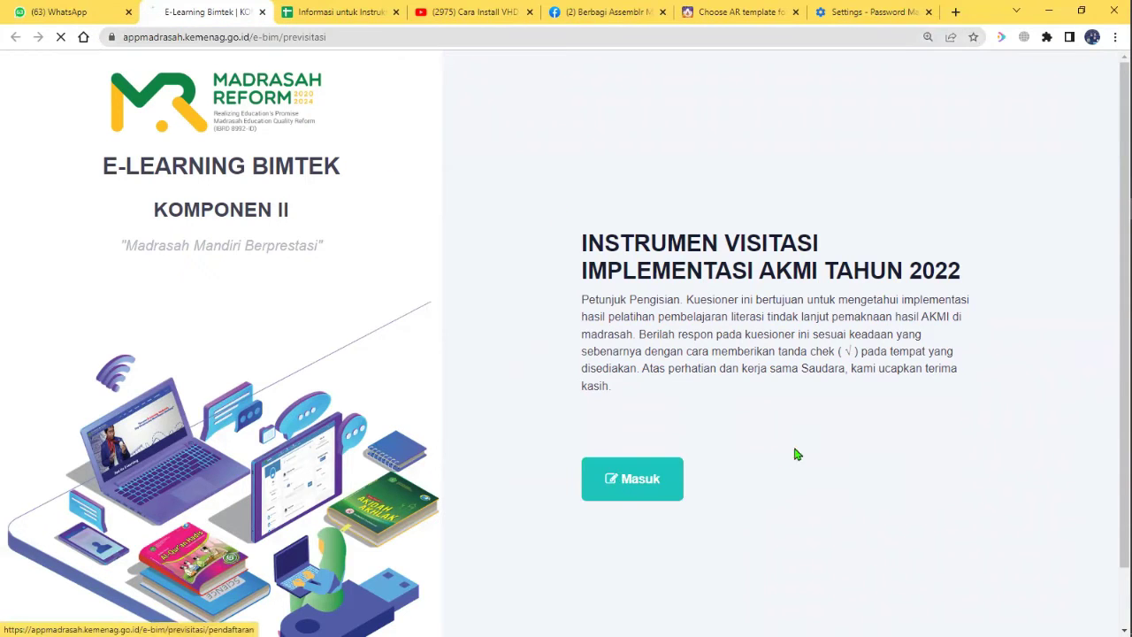
click(734, 302)
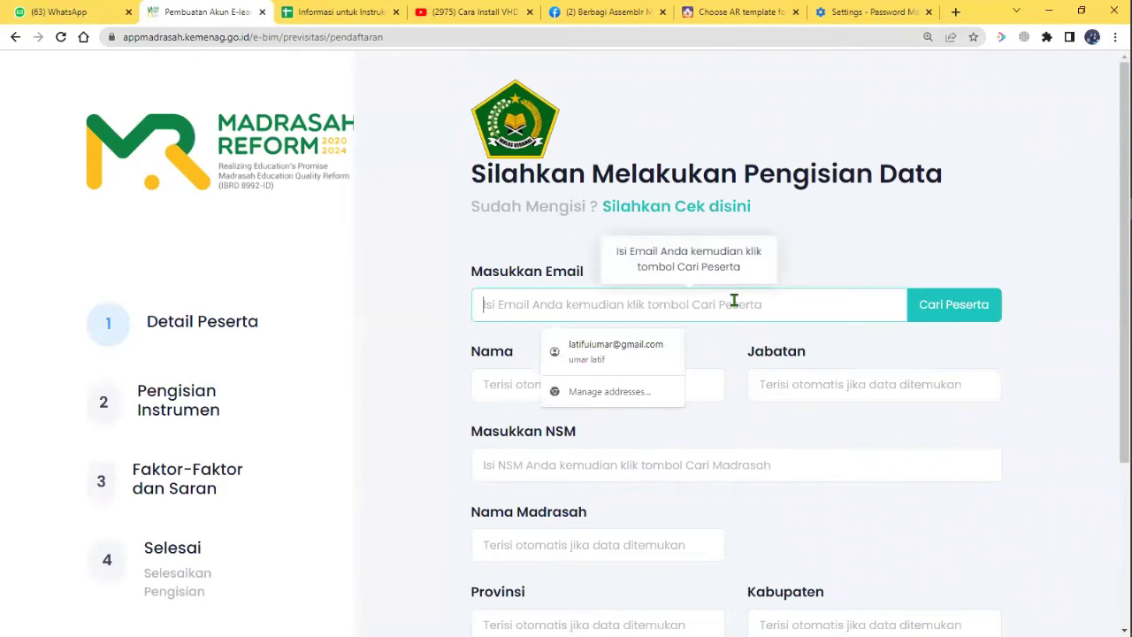
click(584, 350)
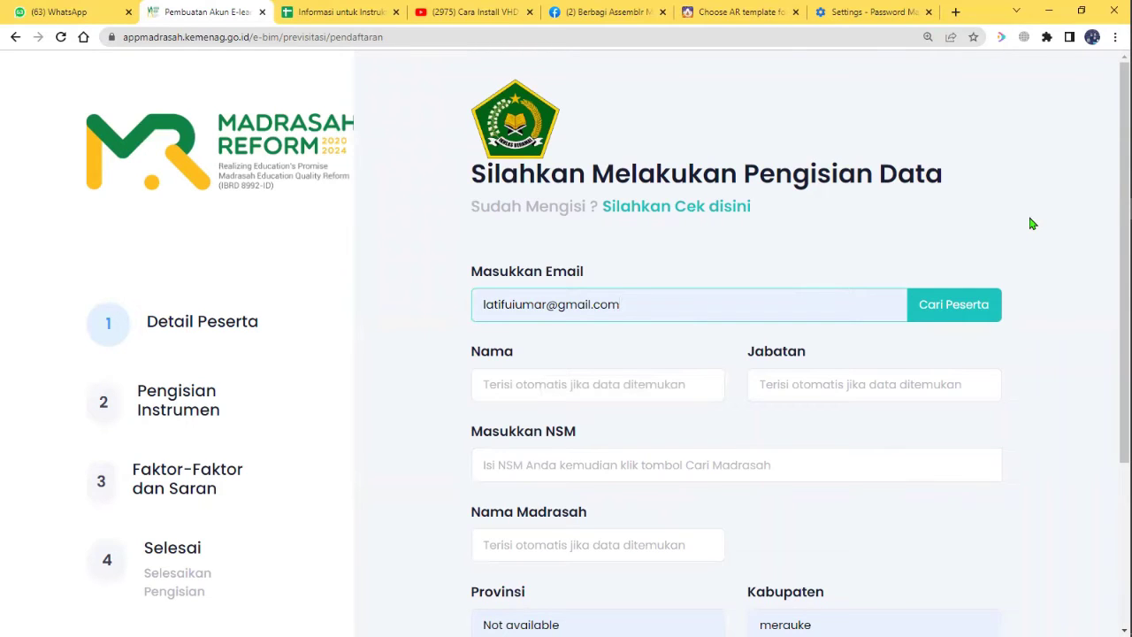
click(971, 311)
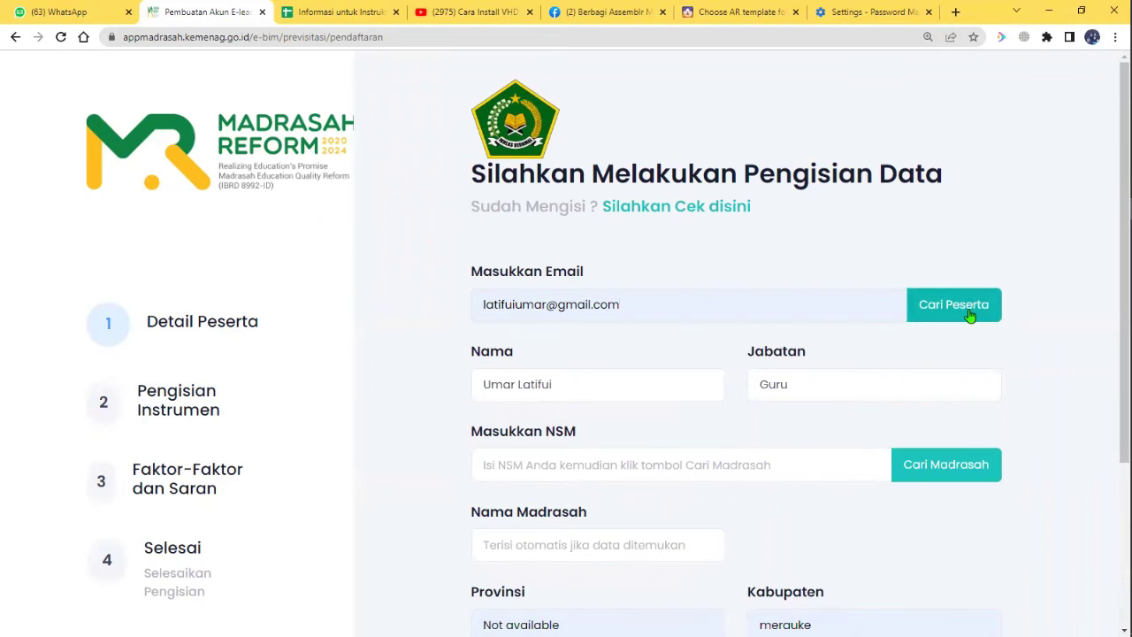
Paste the school's NSM number into the participant form and look up the madrasah's data.
scroll(743, 398, down, 1)
scroll(752, 389, down, 1)
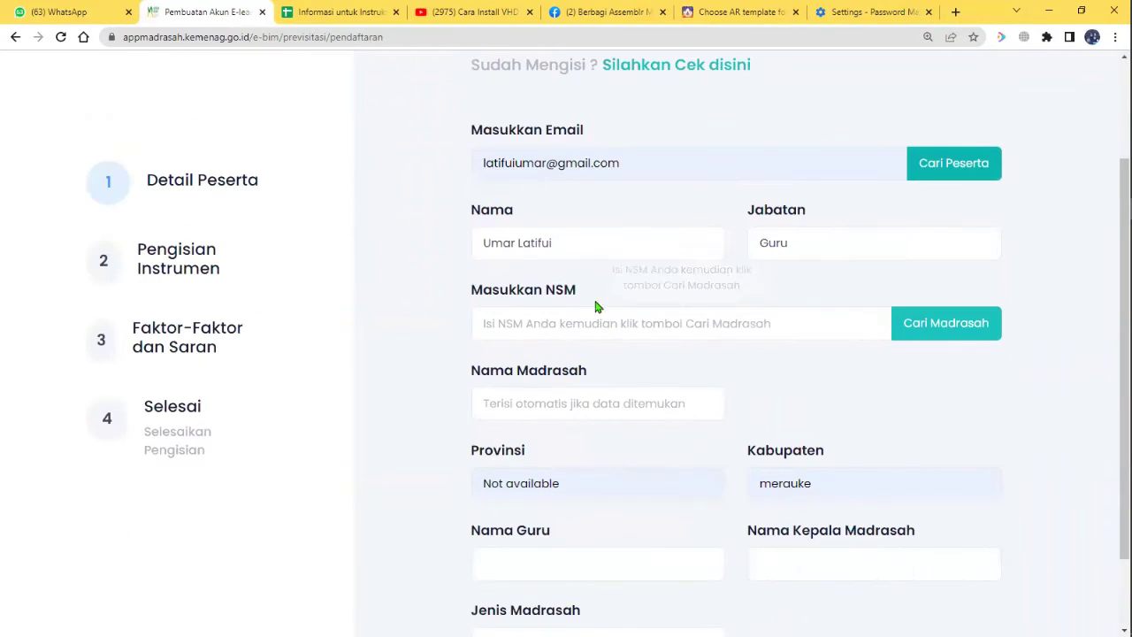
click(554, 324)
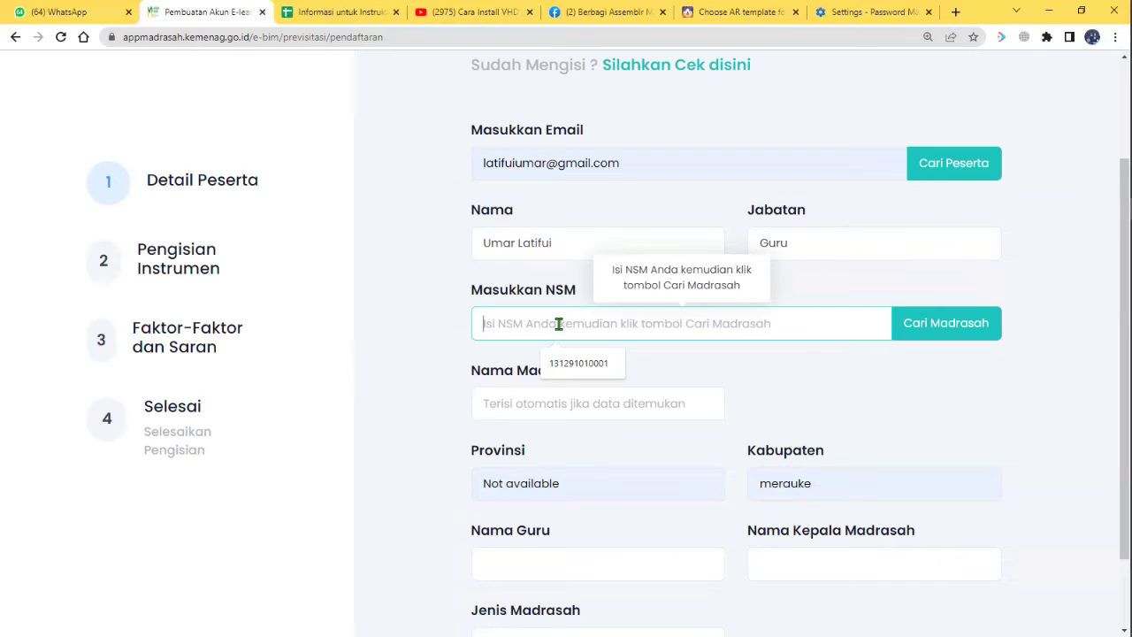
key(ctrl+v)
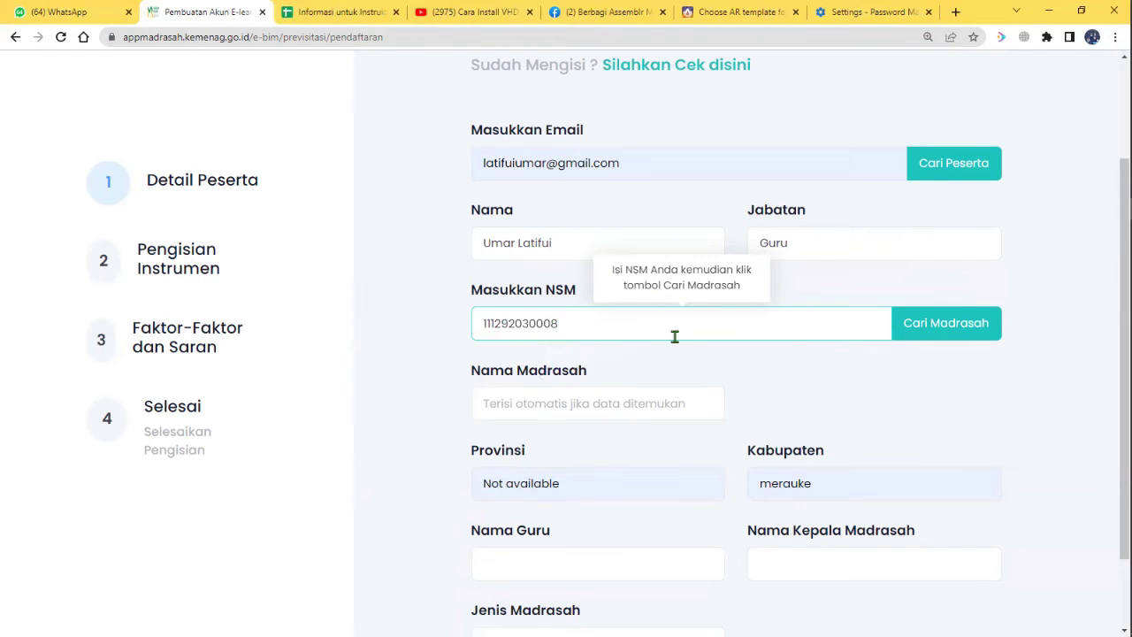
click(962, 342)
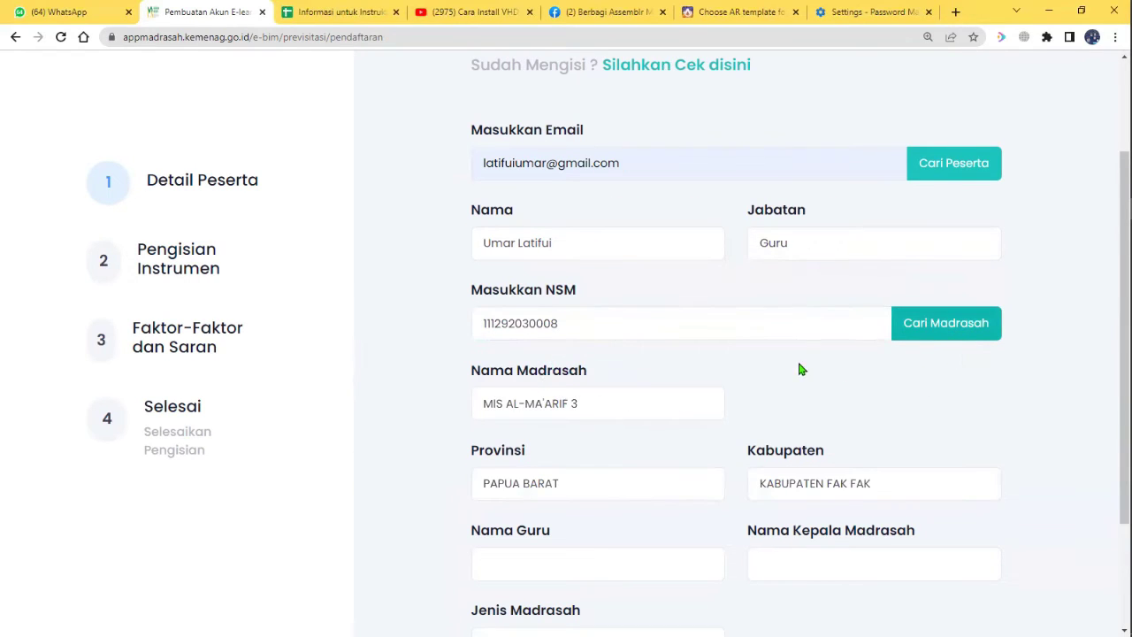
Set Jenis Madrasah to Swata and continue to the Pengisian Instrumen stage.
scroll(795, 368, down, 2)
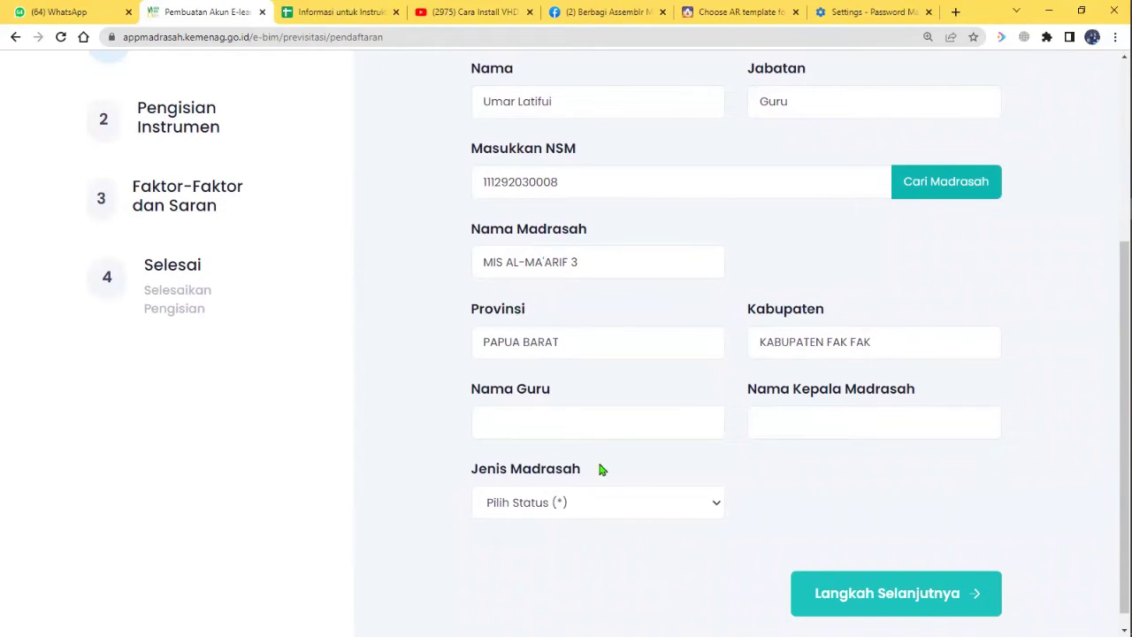
click(705, 503)
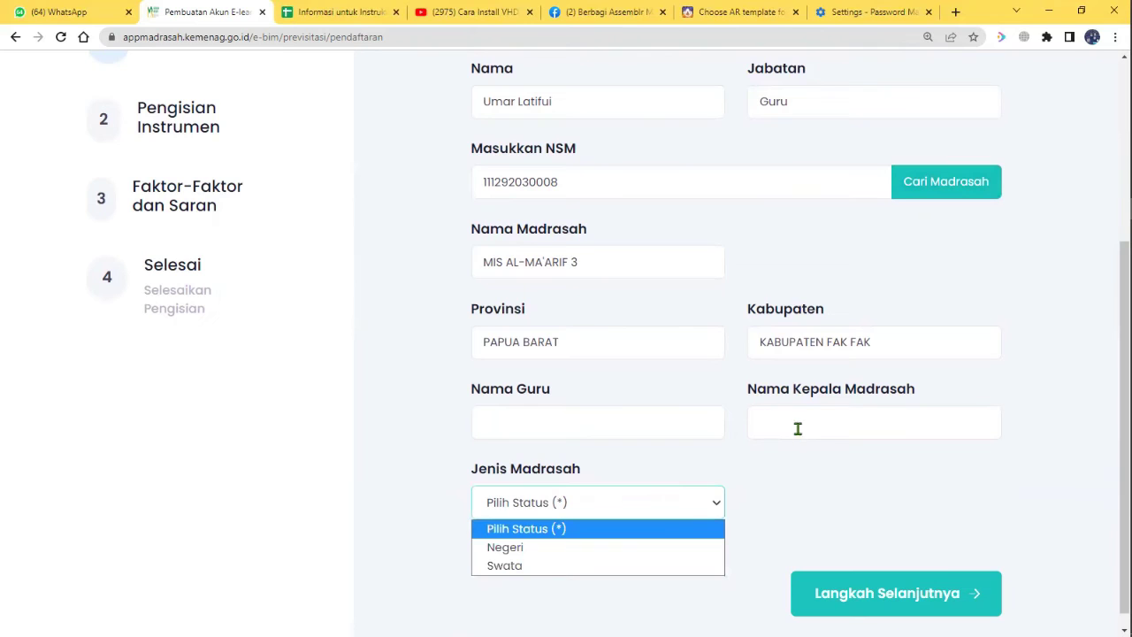
click(582, 565)
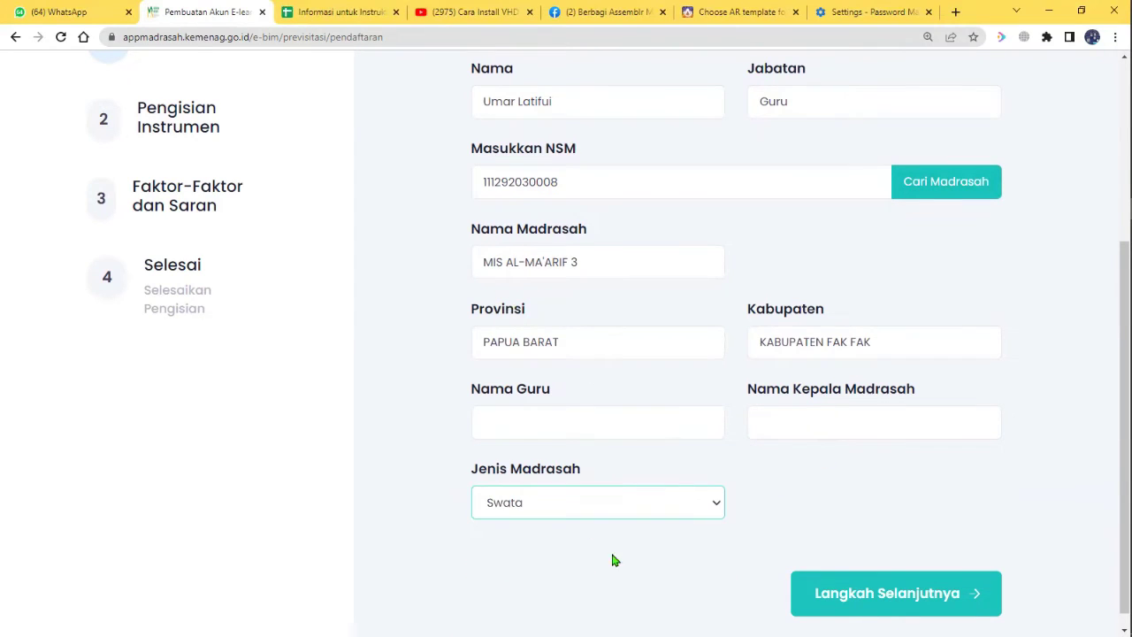
scroll(821, 498, down, 1)
click(879, 576)
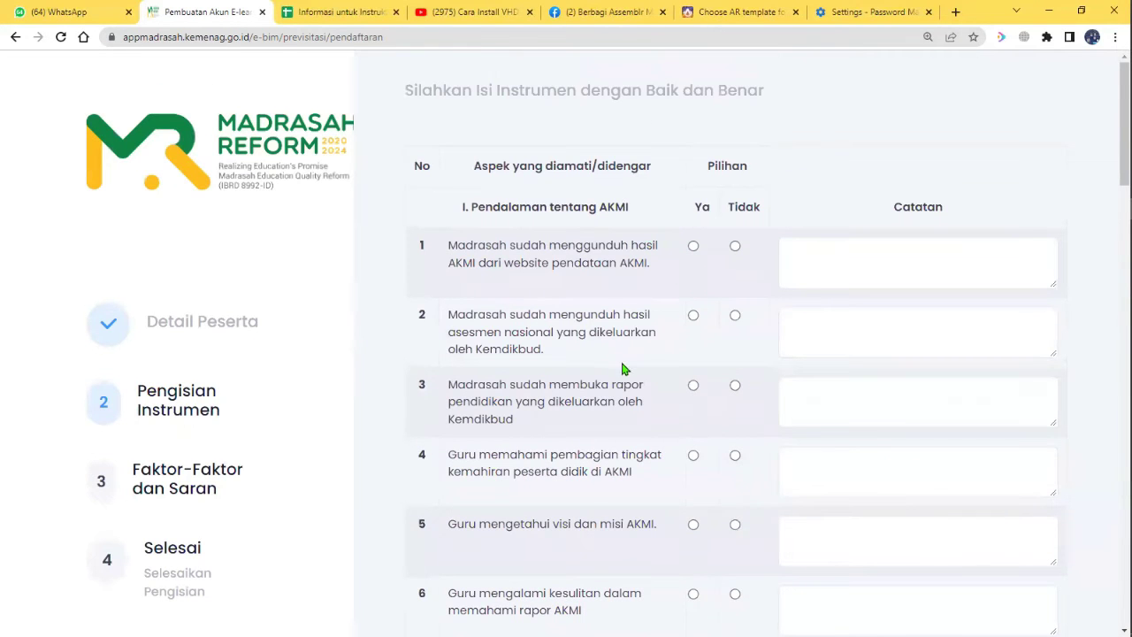
Examine the instrument's yes/no items in section I, Pendalaman tentang AKMI, through section III, Tindak Lanjut Berdasarkan Hasil AKMI.
scroll(637, 380, down, 2)
scroll(659, 398, down, 7)
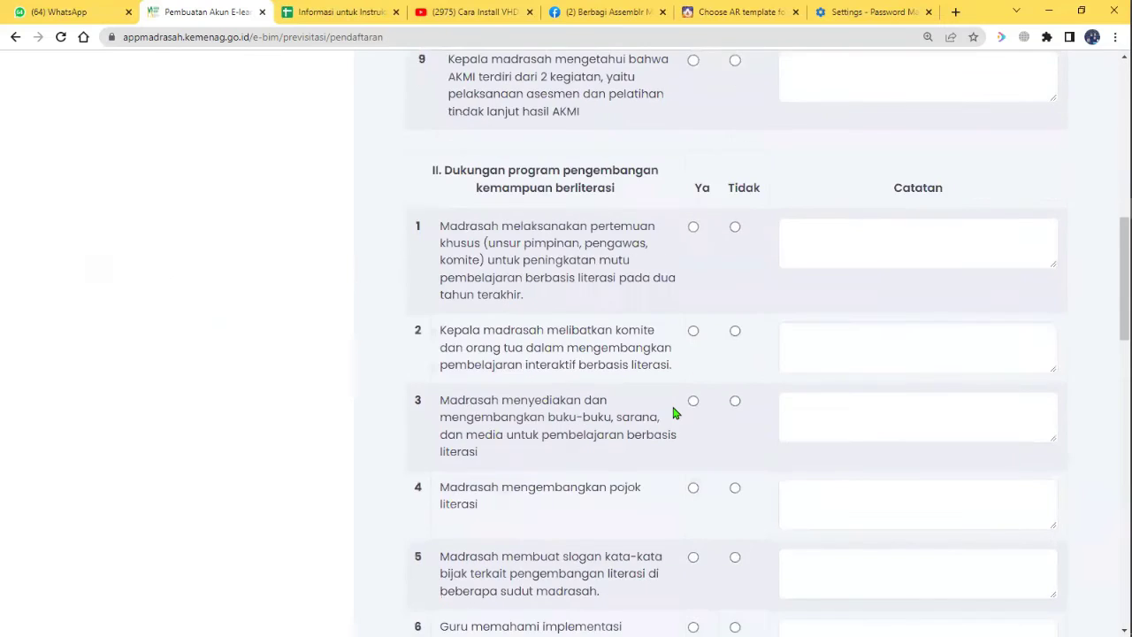
scroll(676, 410, down, 6)
scroll(678, 409, up, 10)
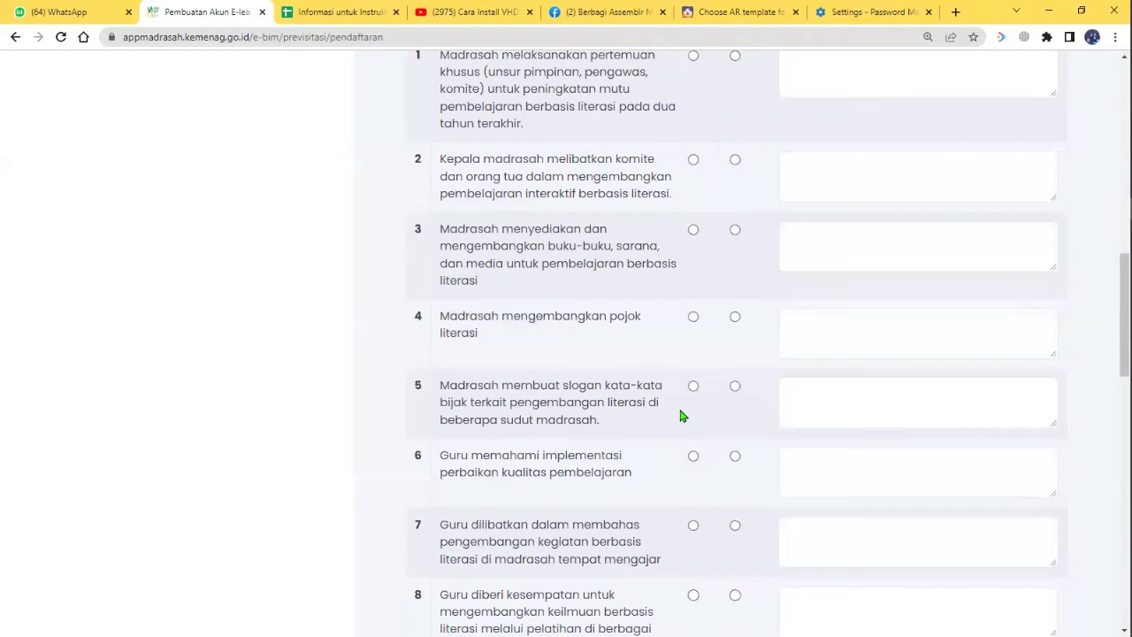
scroll(678, 415, up, 1)
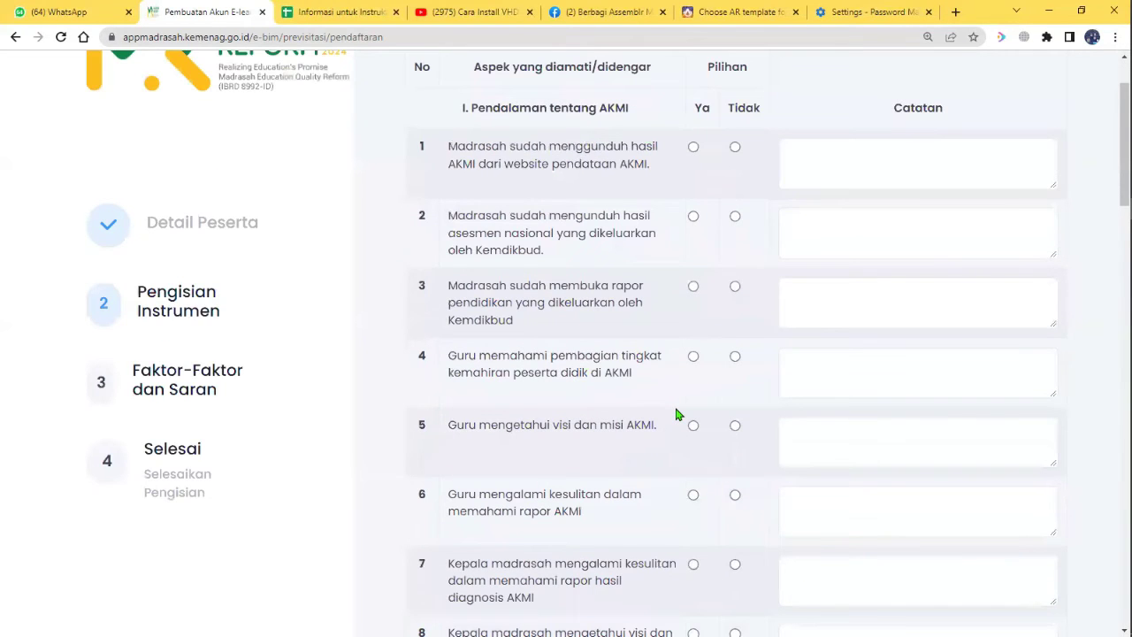
scroll(678, 415, up, 1)
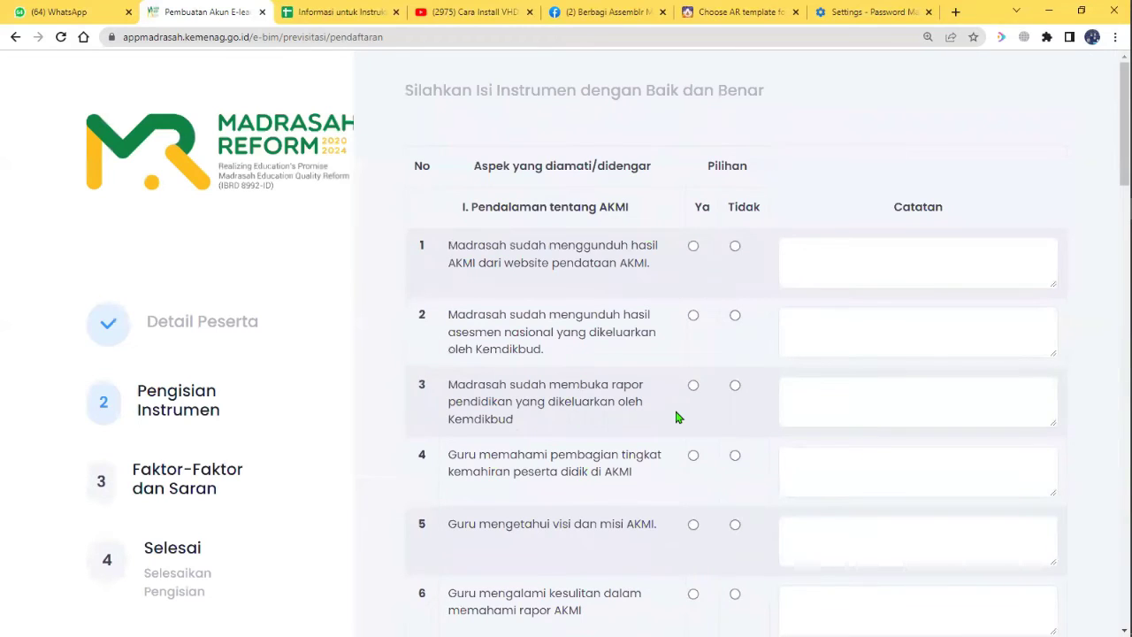
scroll(679, 411, down, 8)
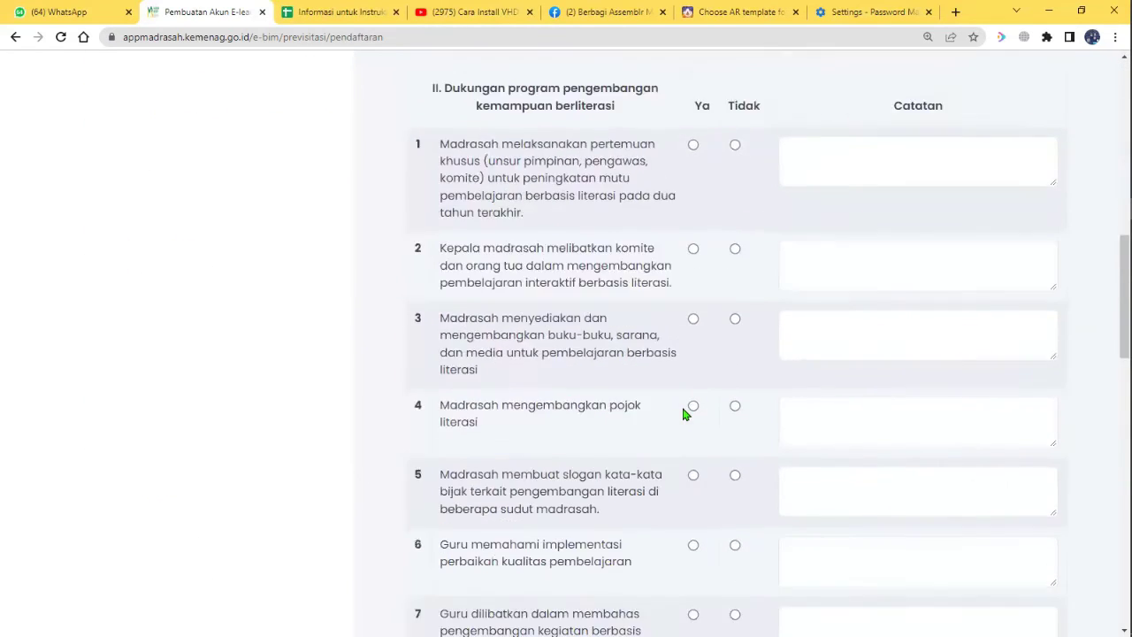
scroll(682, 413, down, 5)
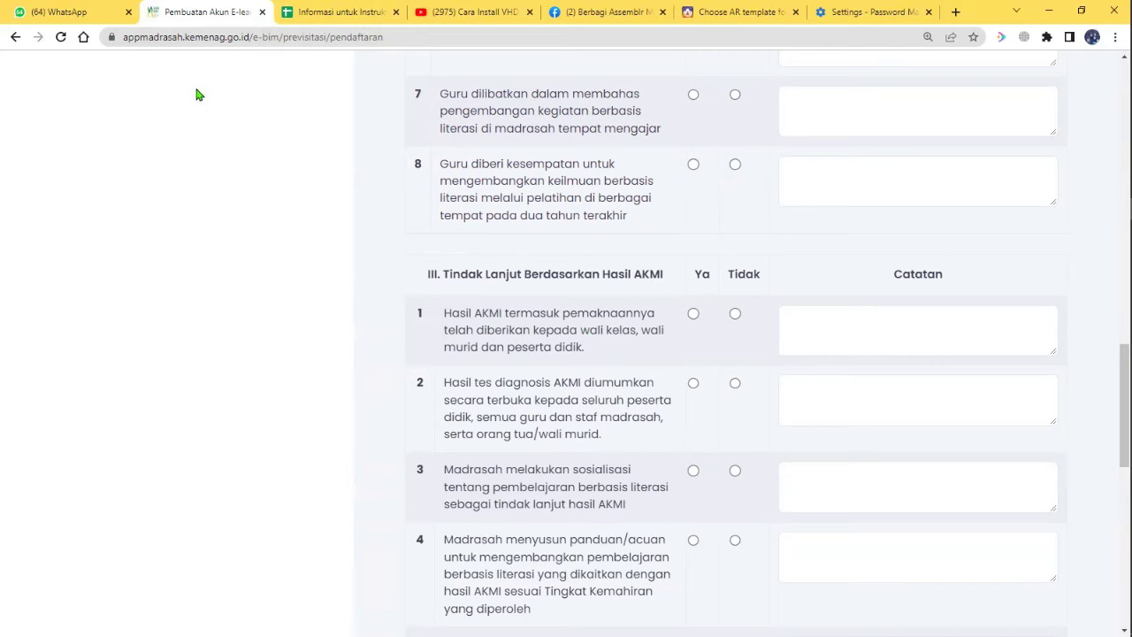
Go back to the visitation instrument's start page and enter the participant data form again.
click(16, 38)
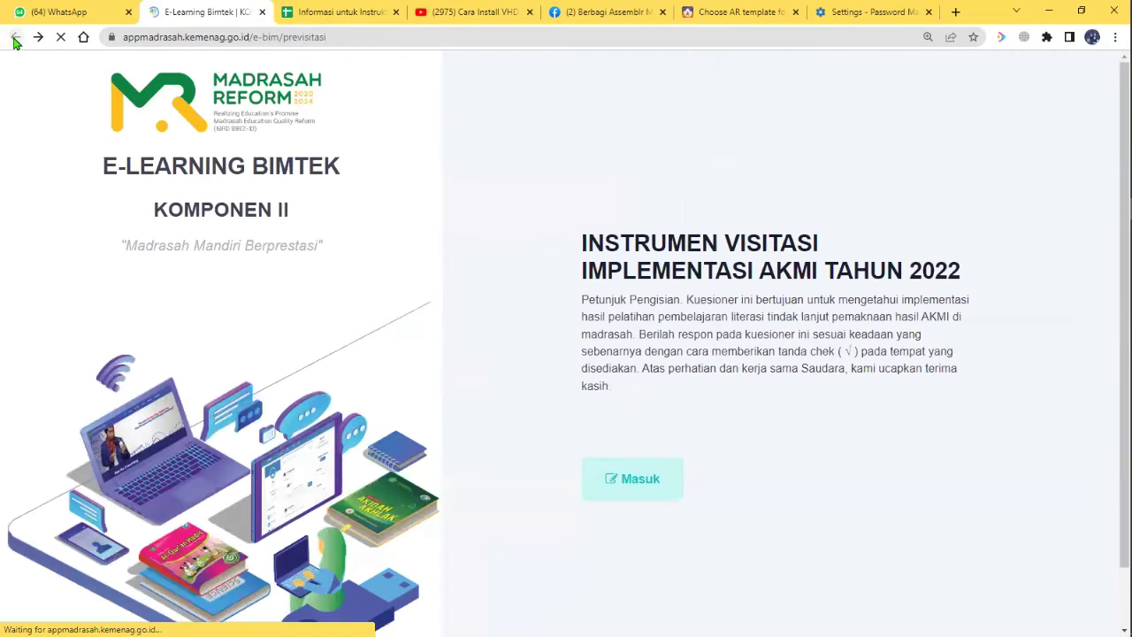
click(88, 14)
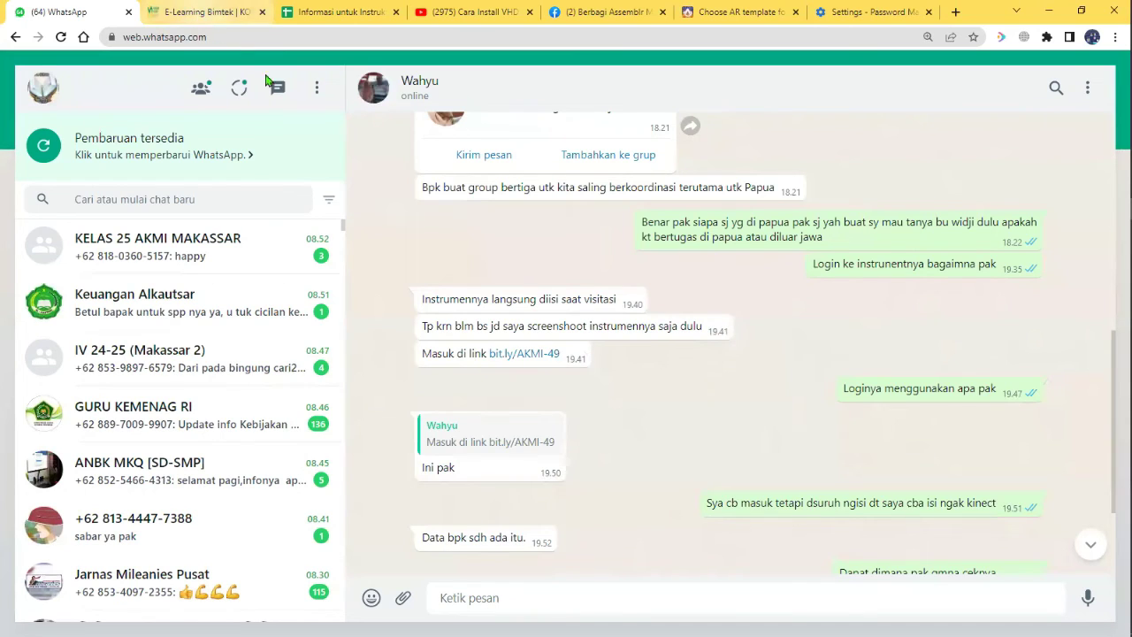
click(205, 13)
click(623, 493)
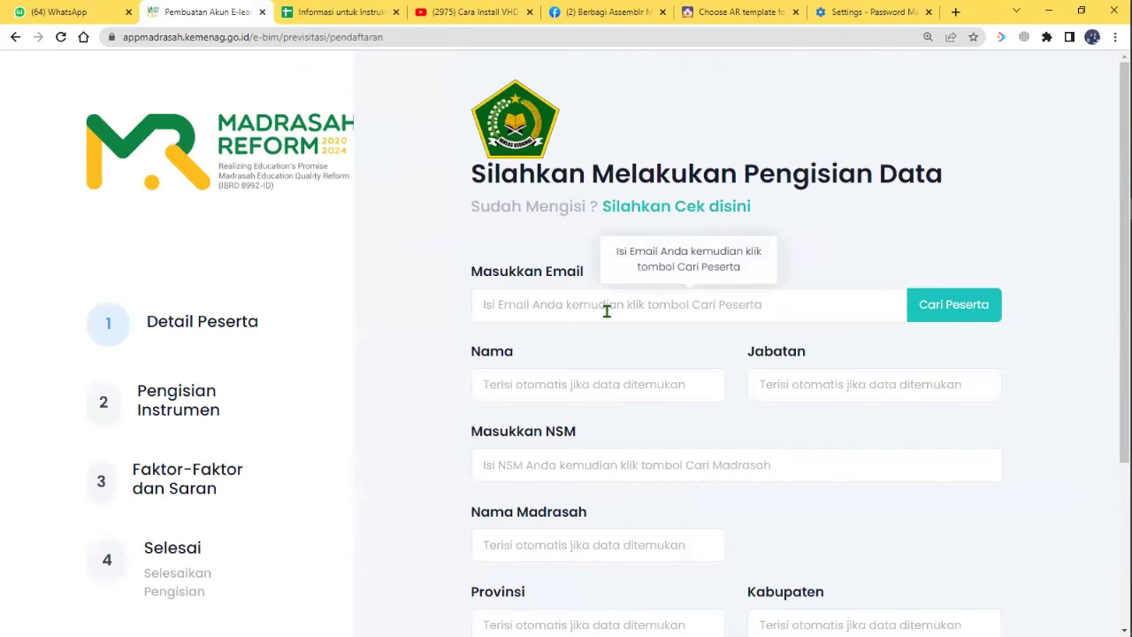
Fill in the participant's e-mail with the saved suggestion and look up the participant.
click(607, 307)
click(615, 345)
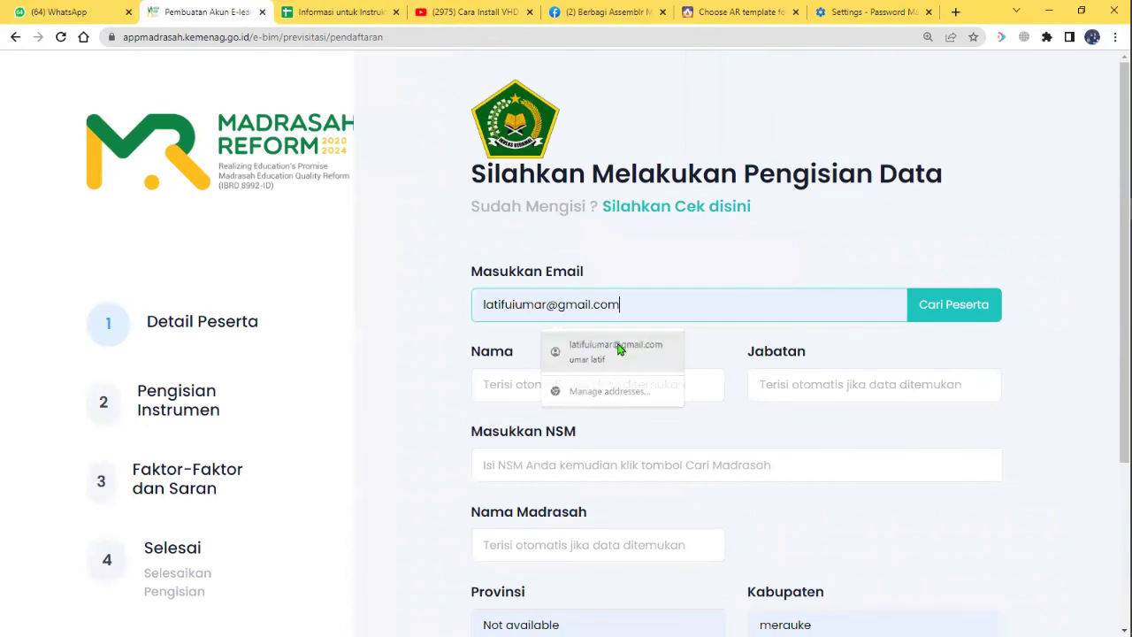
click(963, 312)
Paste the school's NSM number into the Masukkan NSM field and look up the madrasah.
scroll(495, 487, down, 1)
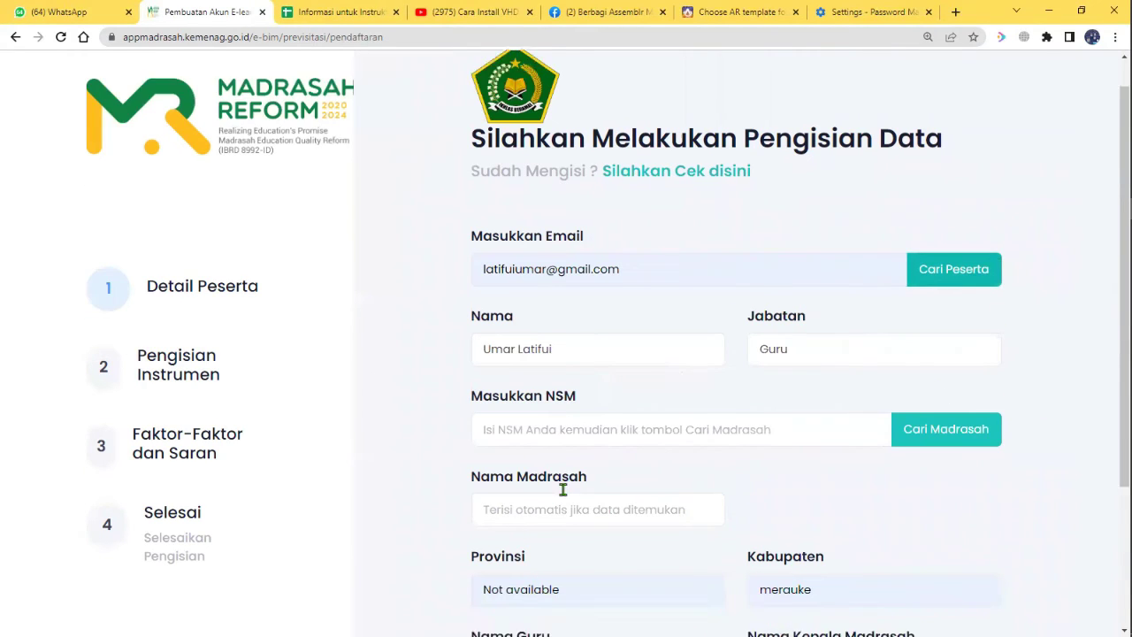
click(554, 395)
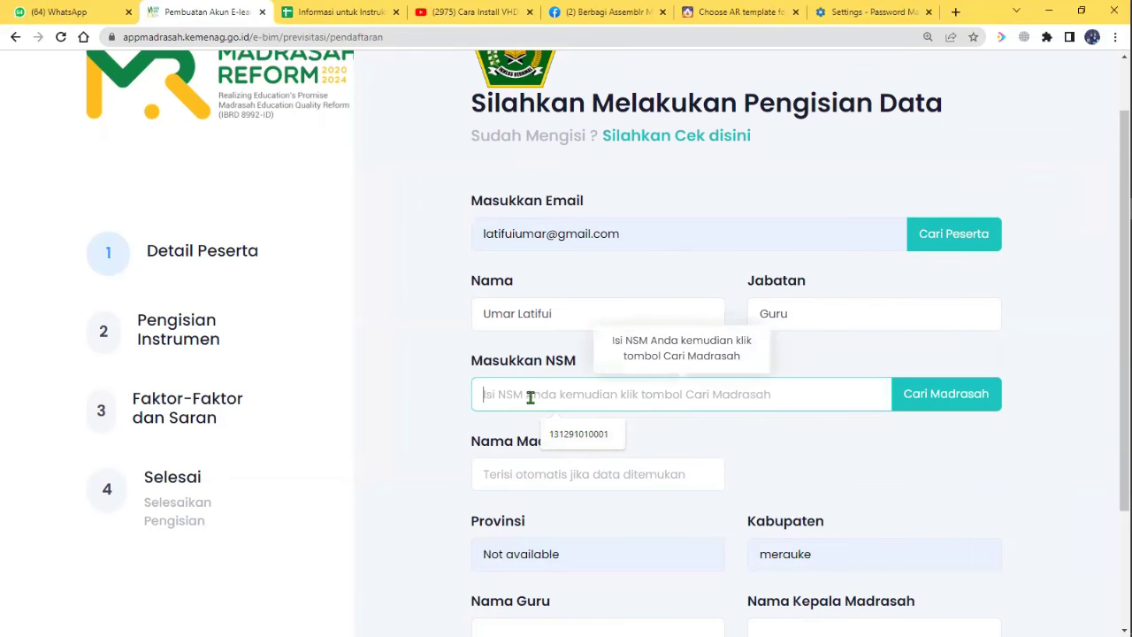
key(ctrl+v)
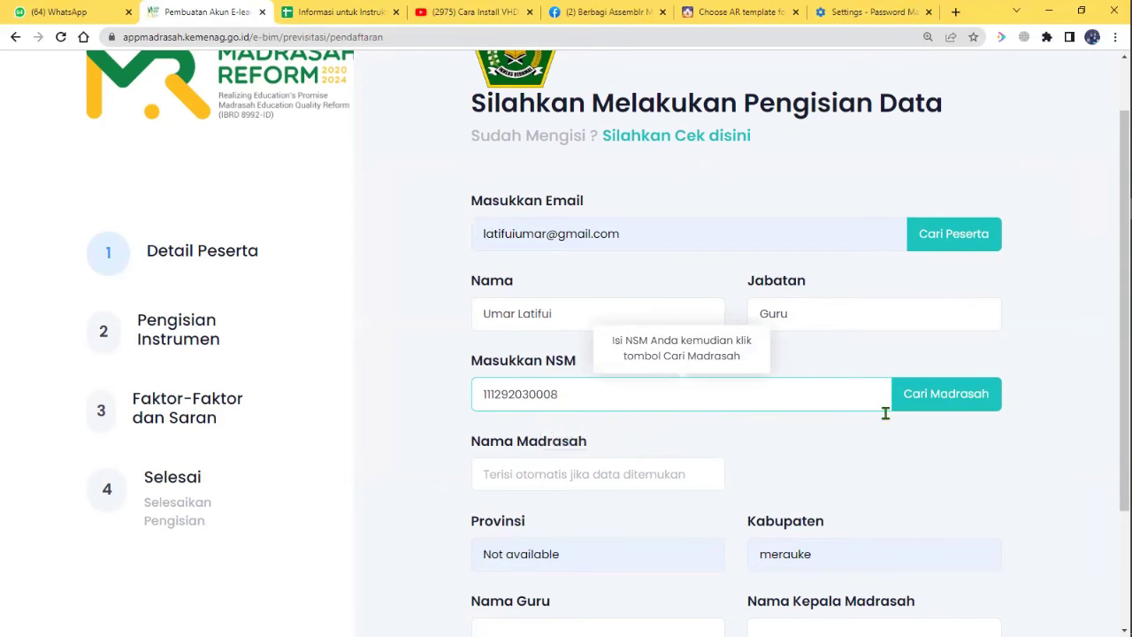
click(936, 410)
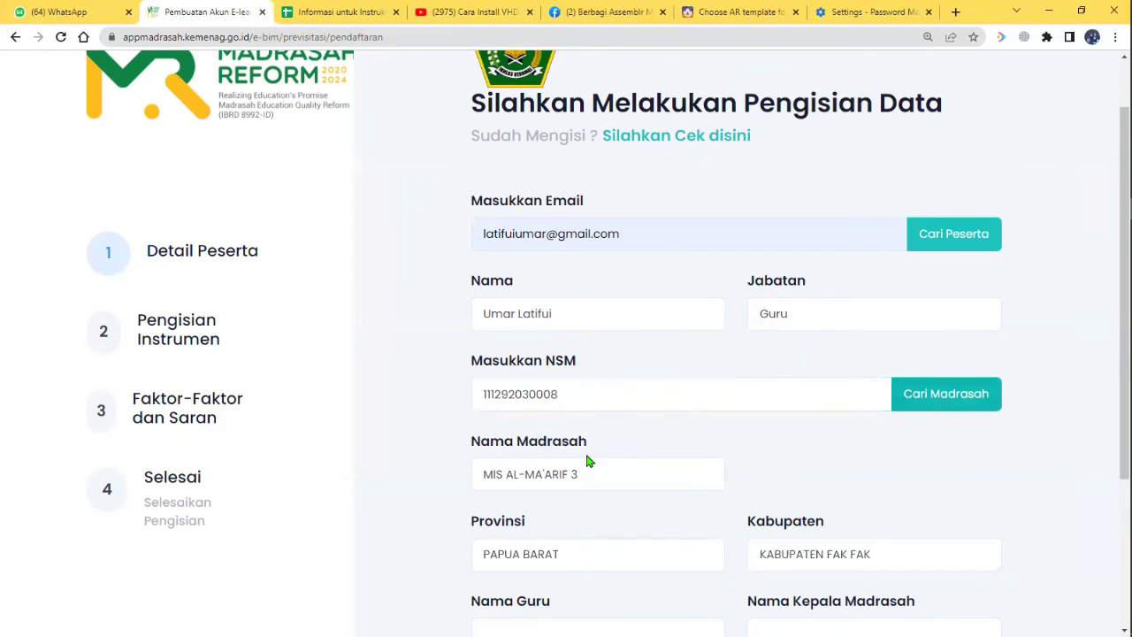
Choose Swata as the Jenis Madrasah and proceed to the instrument questions.
scroll(588, 455, down, 2)
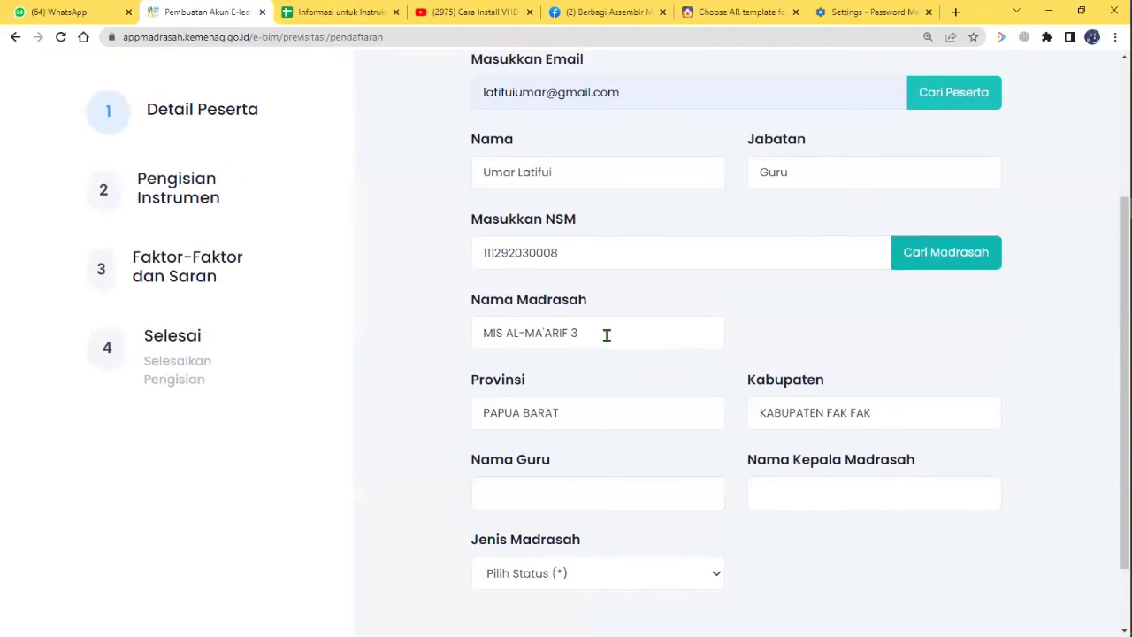
scroll(610, 333, down, 1)
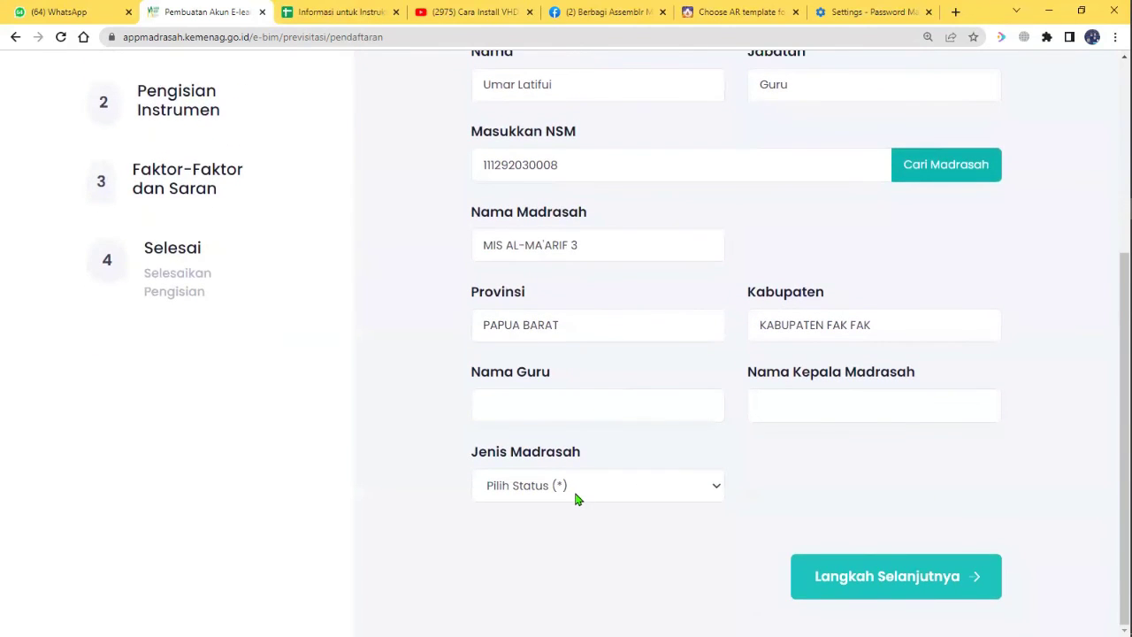
click(674, 486)
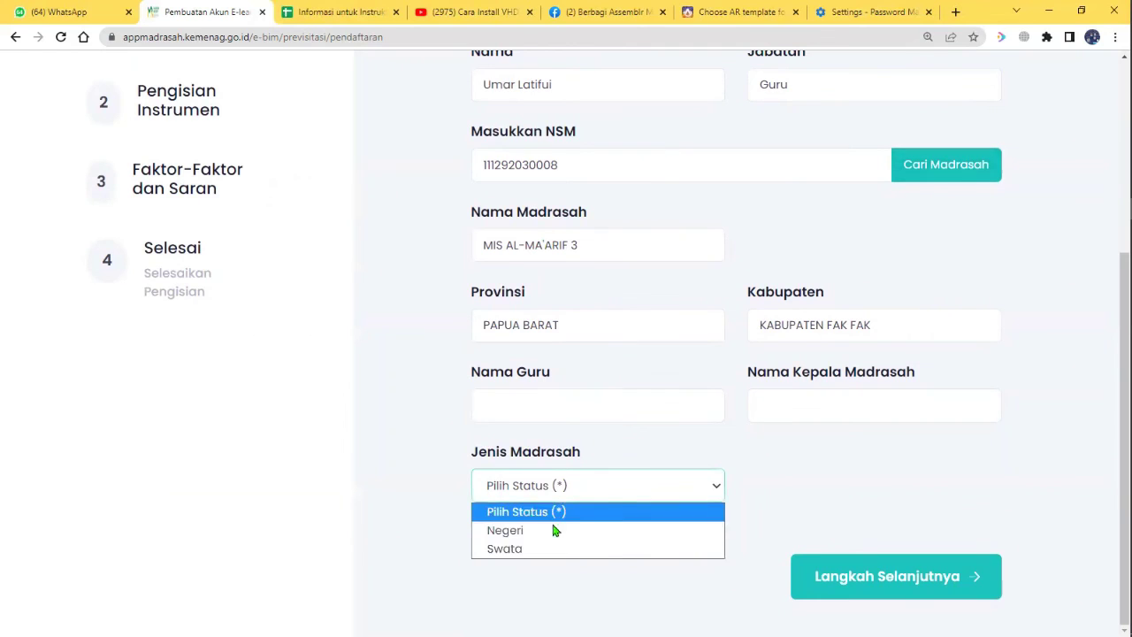
click(538, 546)
click(889, 580)
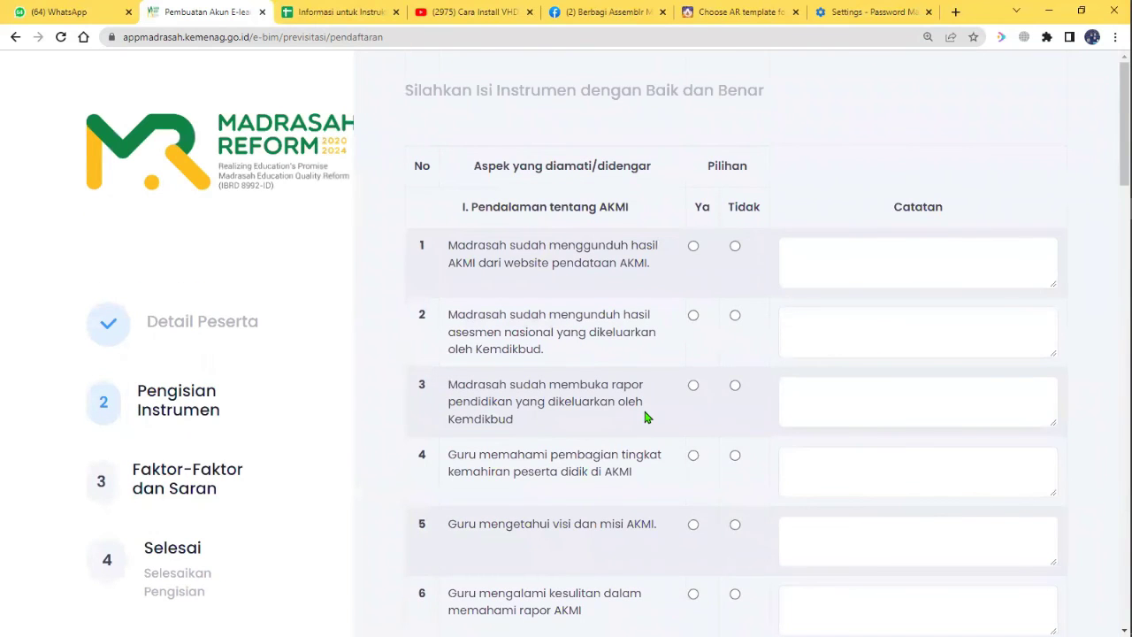
Review the items in section I, Pendalaman tentang AKMI, and section II, Dukungan program pengembangan kemampuan berliterasi.
scroll(648, 336, down, 2)
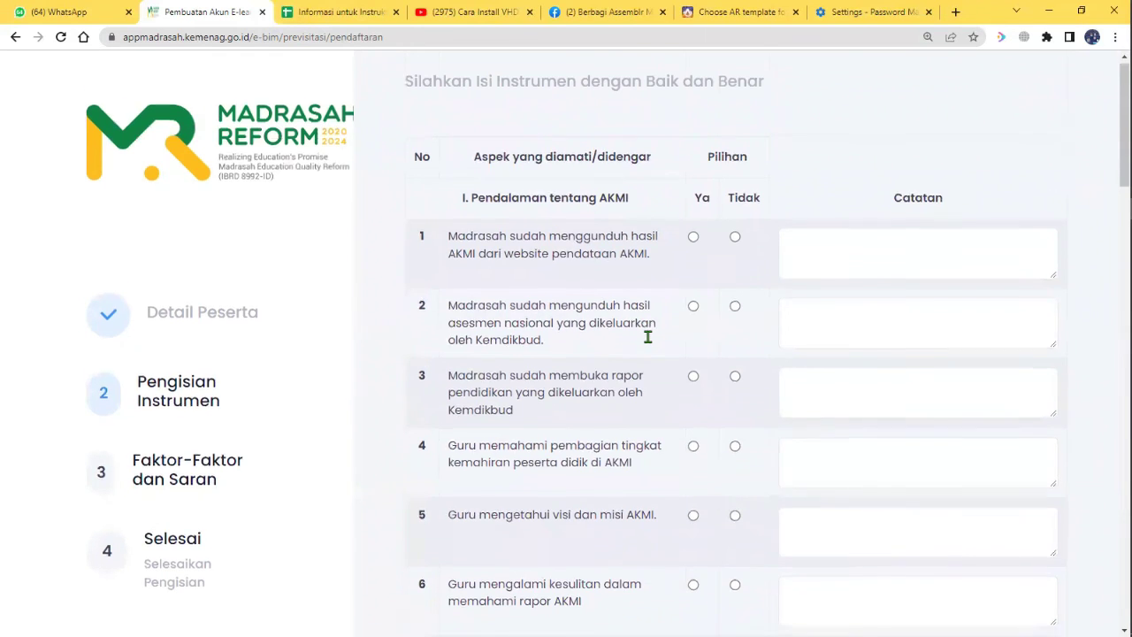
scroll(651, 323, up, 1)
scroll(654, 323, down, 6)
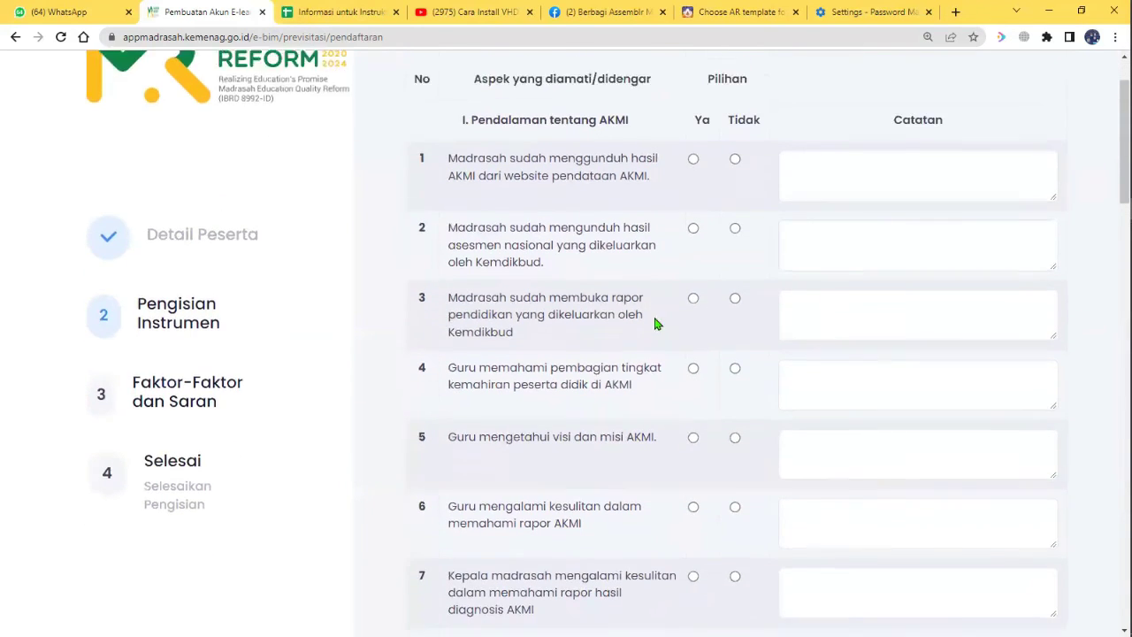
scroll(670, 351, down, 3)
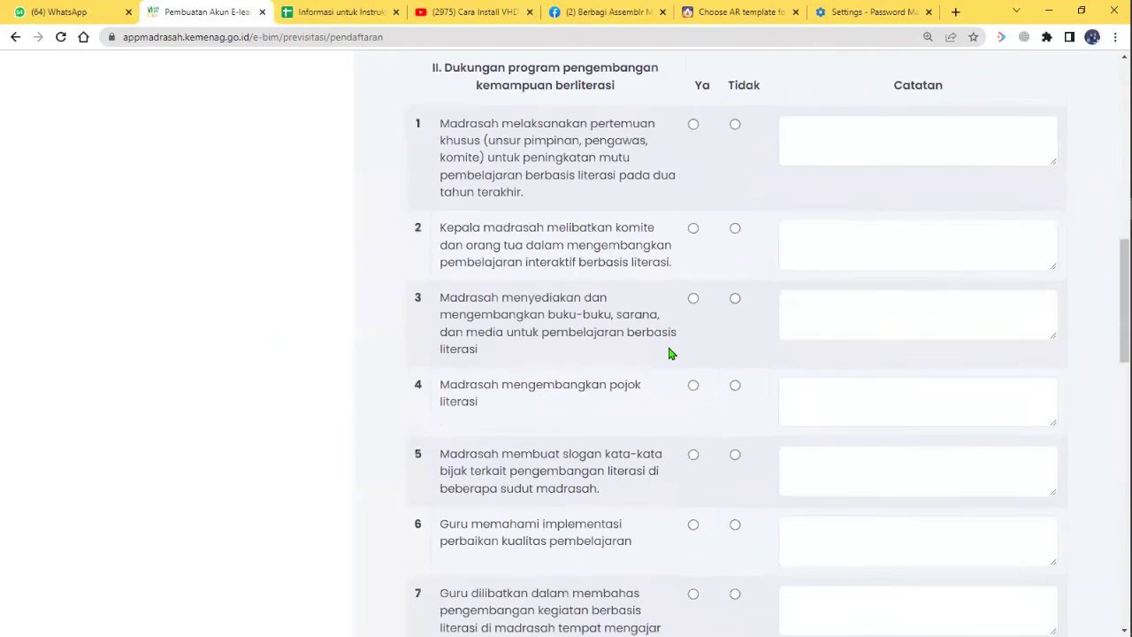
scroll(669, 352, up, 10)
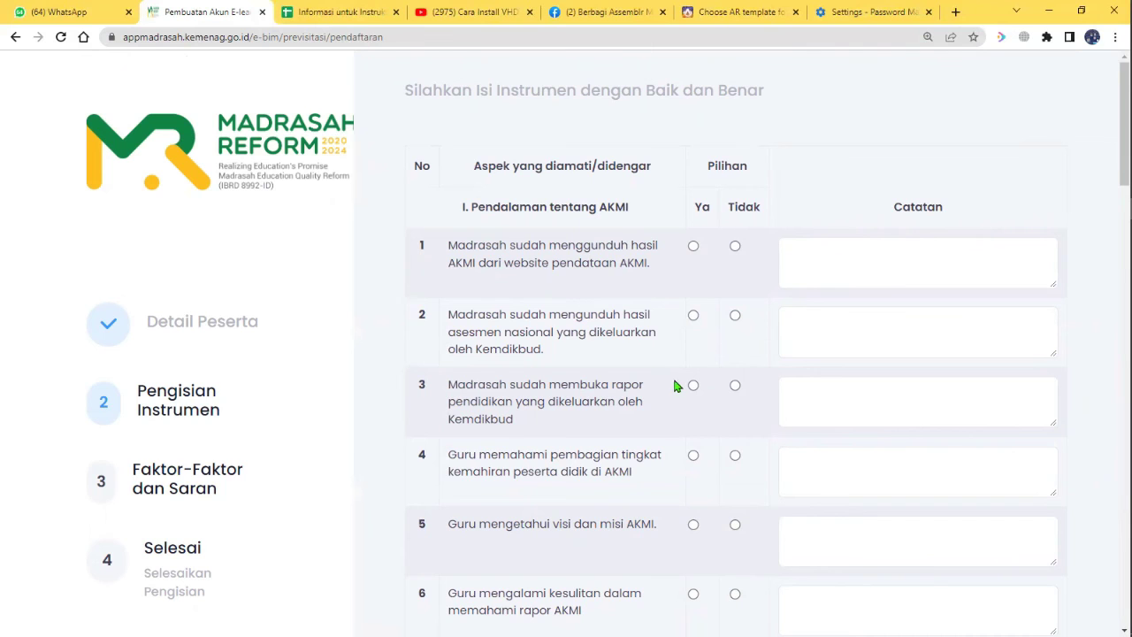
scroll(675, 384, down, 5)
scroll(672, 385, up, 2)
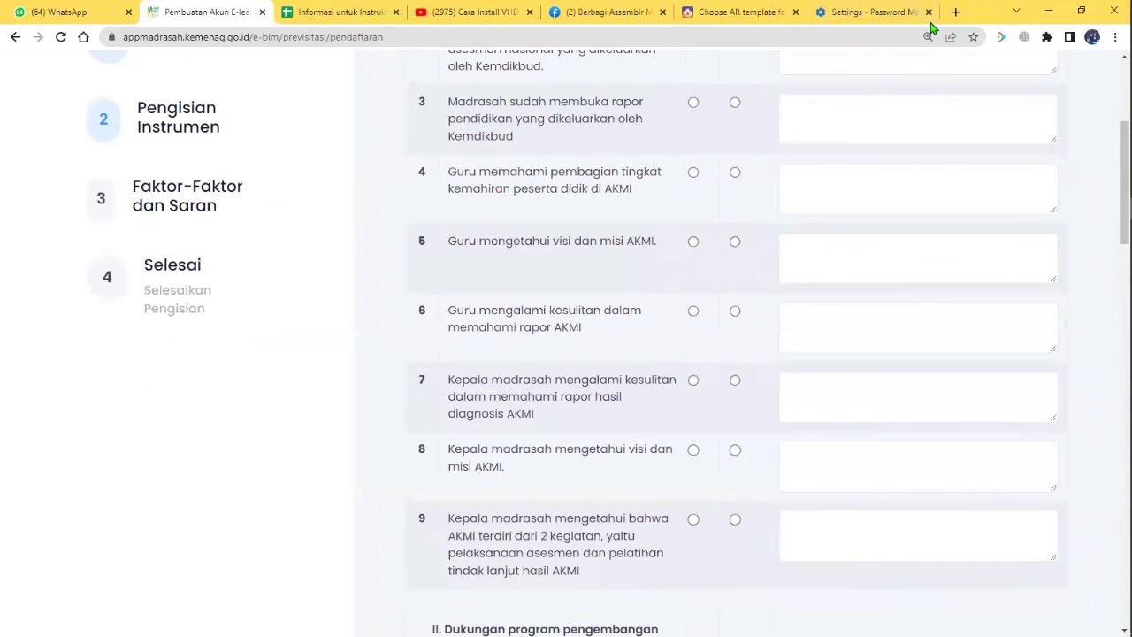